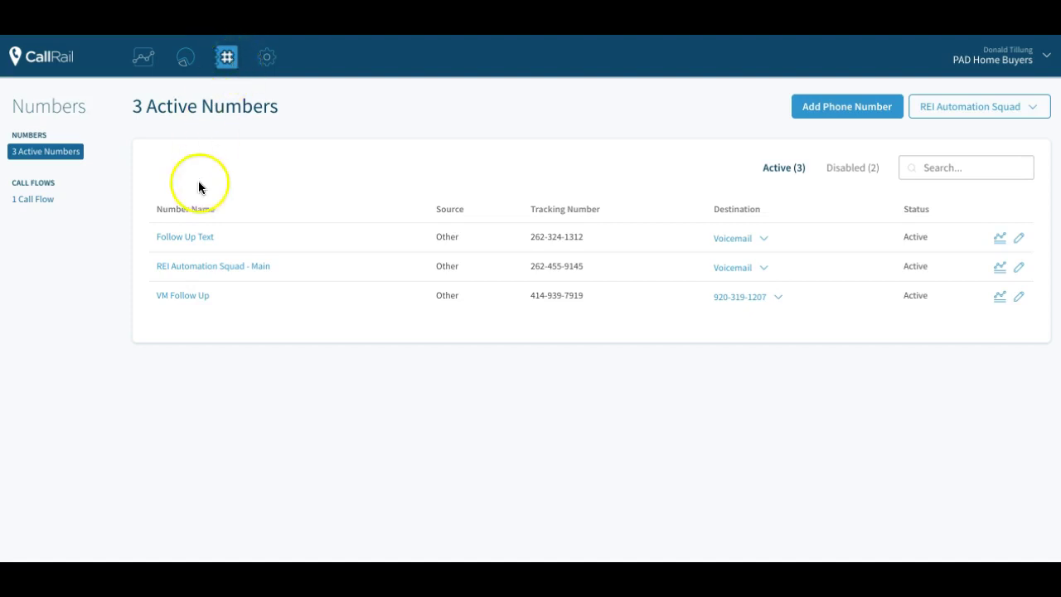
Step: Create a new call flow and turn on call recording for it
left_click(31, 202)
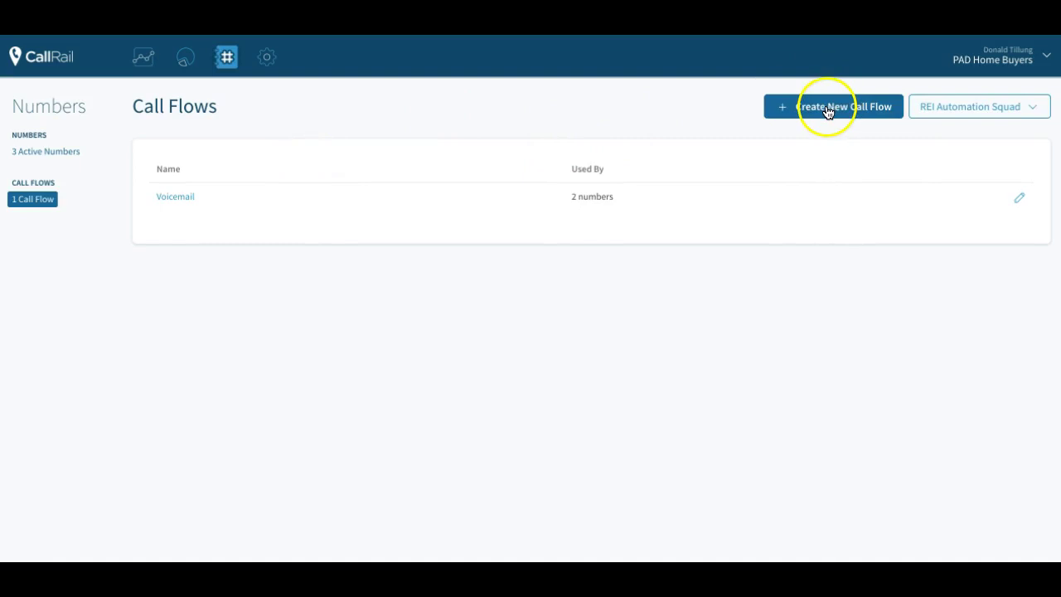
left_click(827, 110)
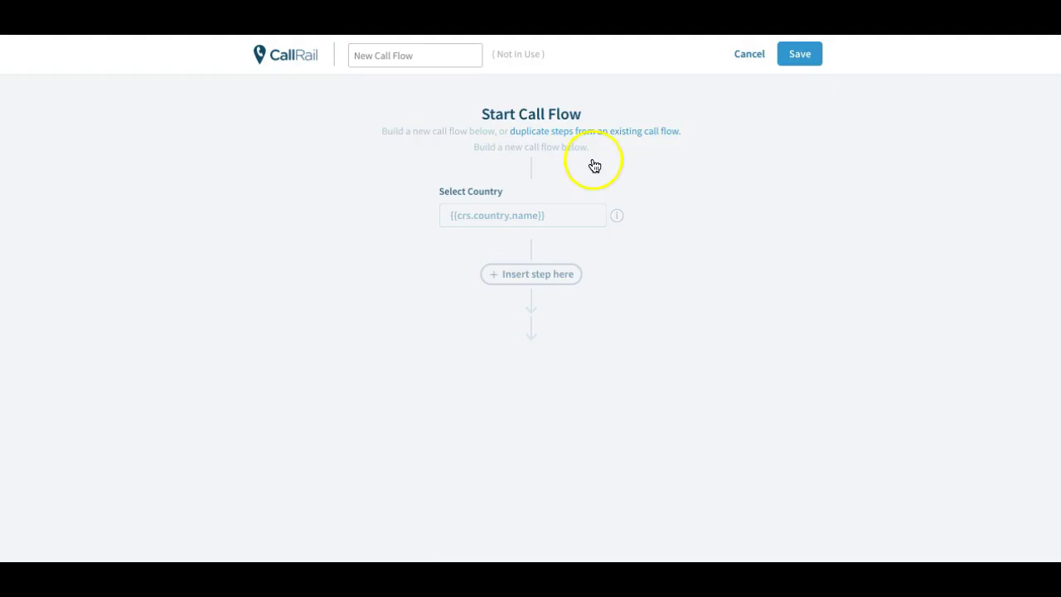
left_click(390, 52)
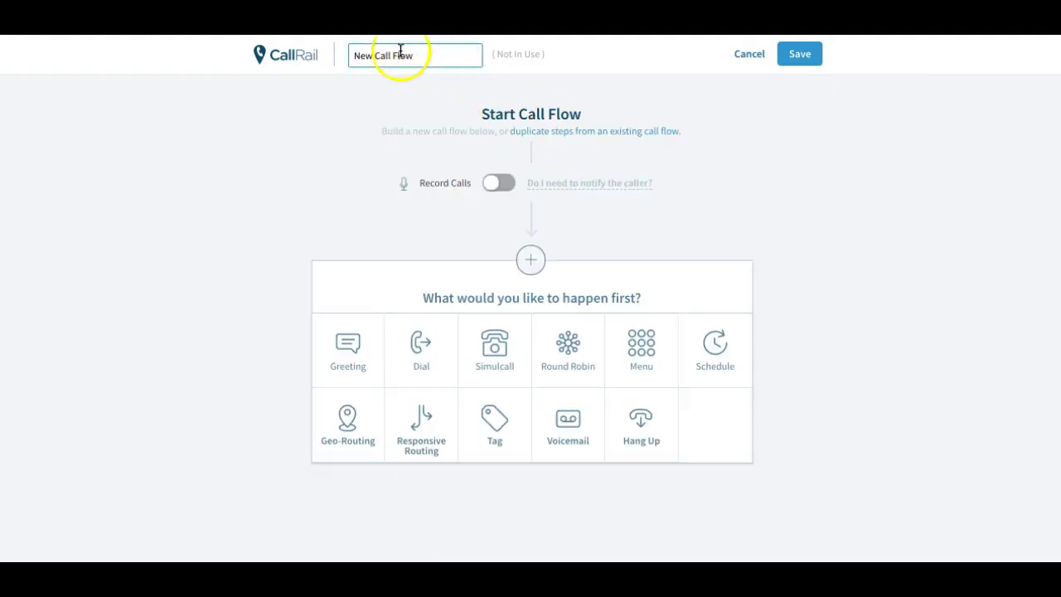
mouse_move(561, 209)
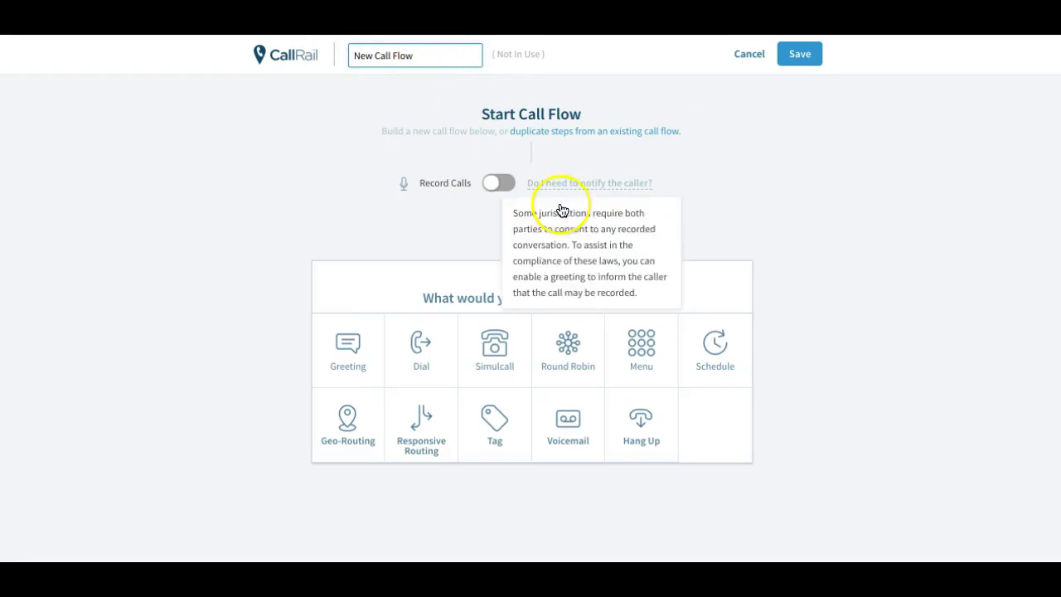
left_click(500, 189)
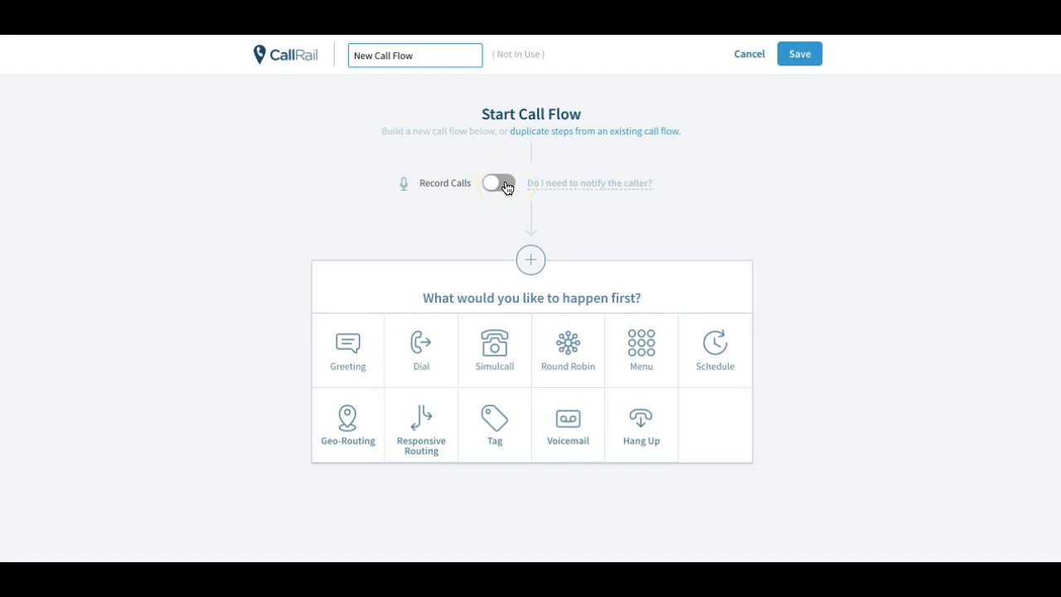
left_click(506, 187)
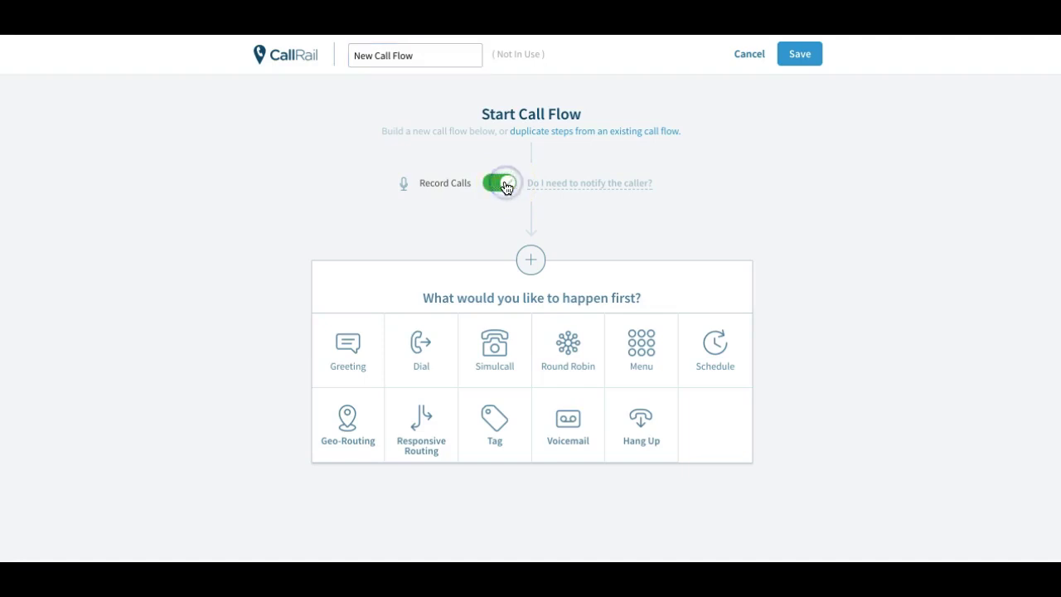
Step: Add a Dial step as the first step and prevent voicemails and automated systems from answering its calls
left_click(420, 362)
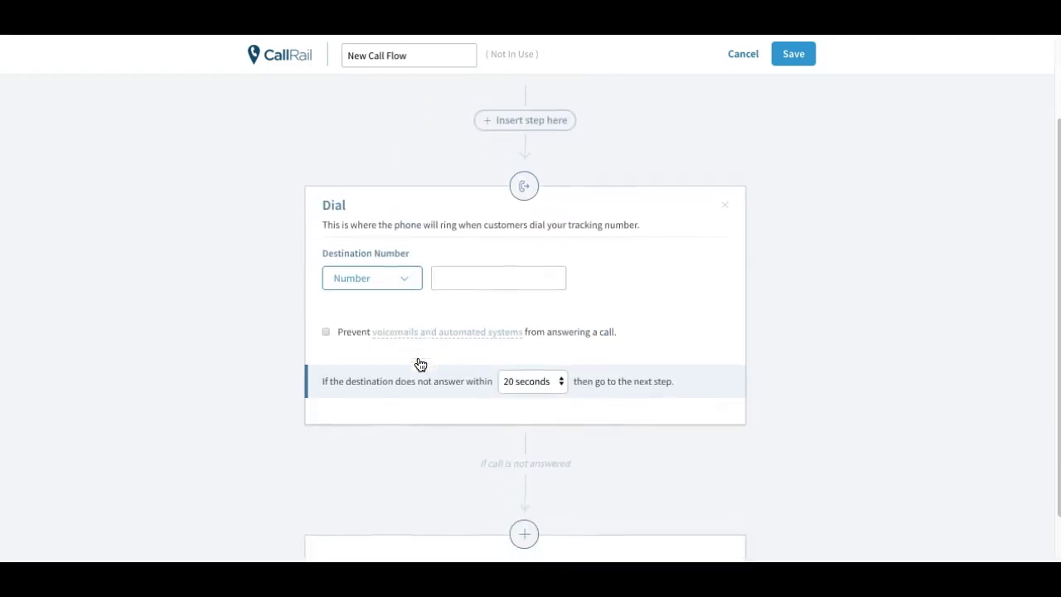
left_click(475, 264)
left_click(326, 331)
left_click(523, 383)
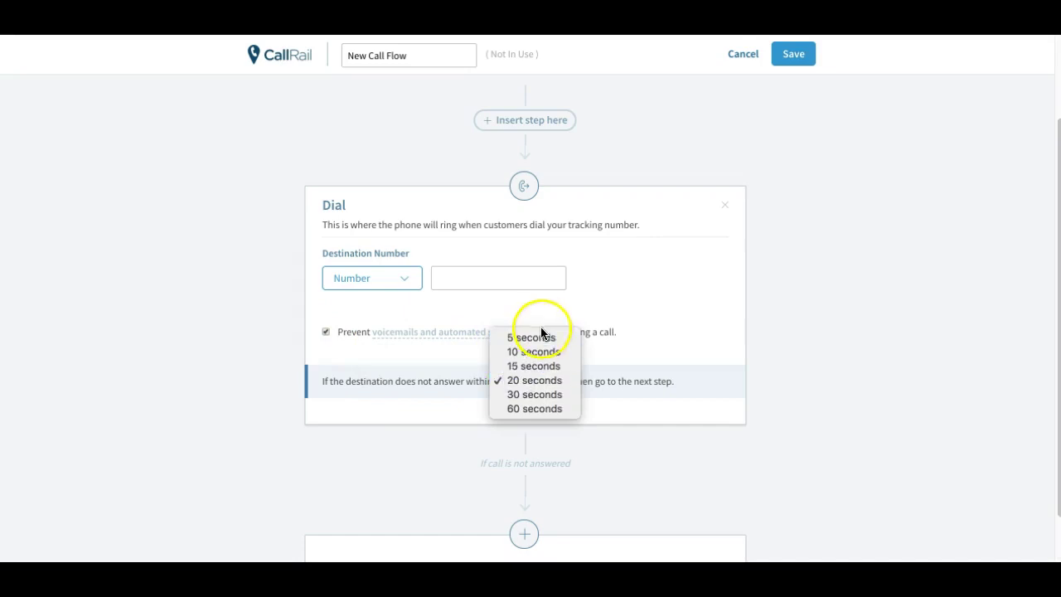
left_click(435, 380)
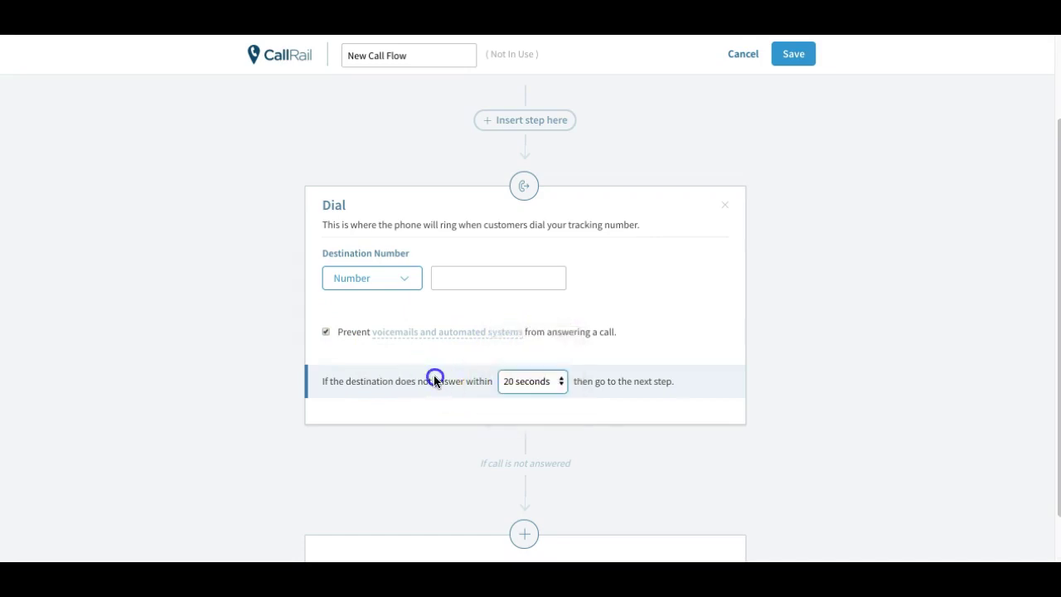
Step: Add a Voicemail step after the Dial step and set its greeting to play a recording
scroll(434, 381, "down", 2)
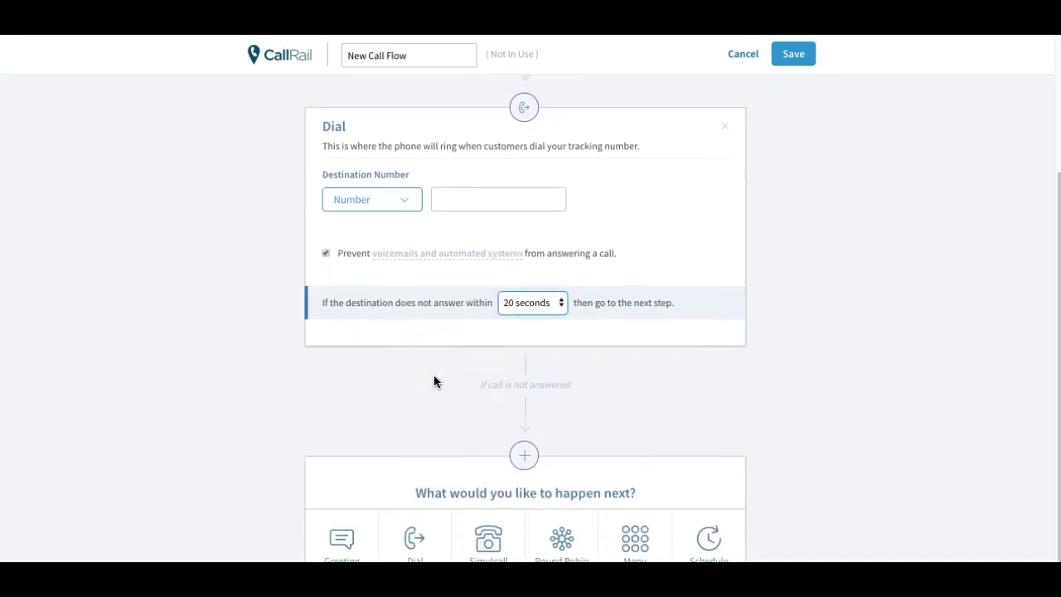
scroll(433, 381, "down", 1)
scroll(434, 376, "down", 1)
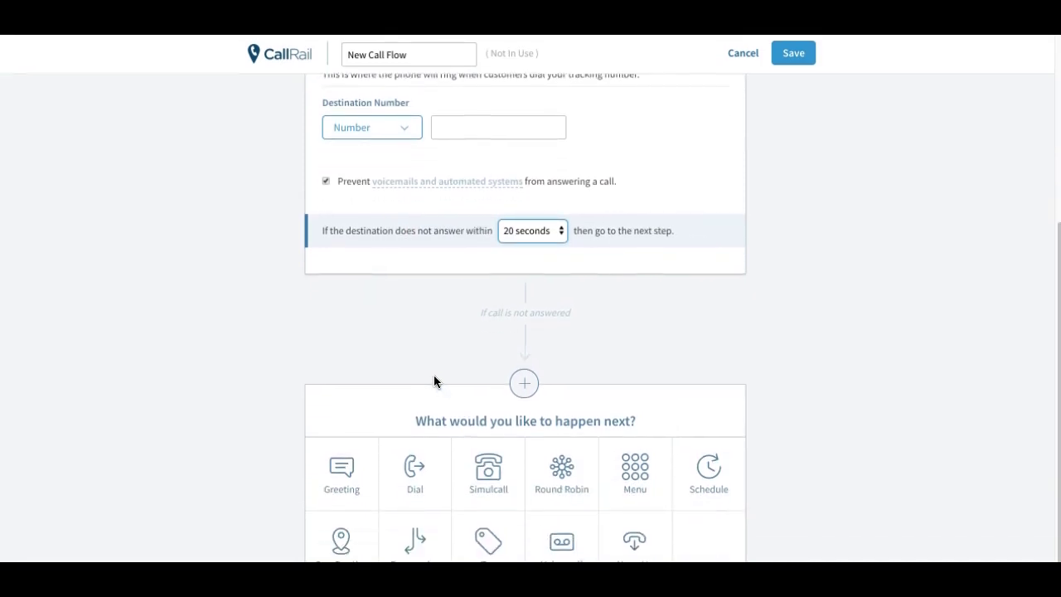
left_click(565, 541)
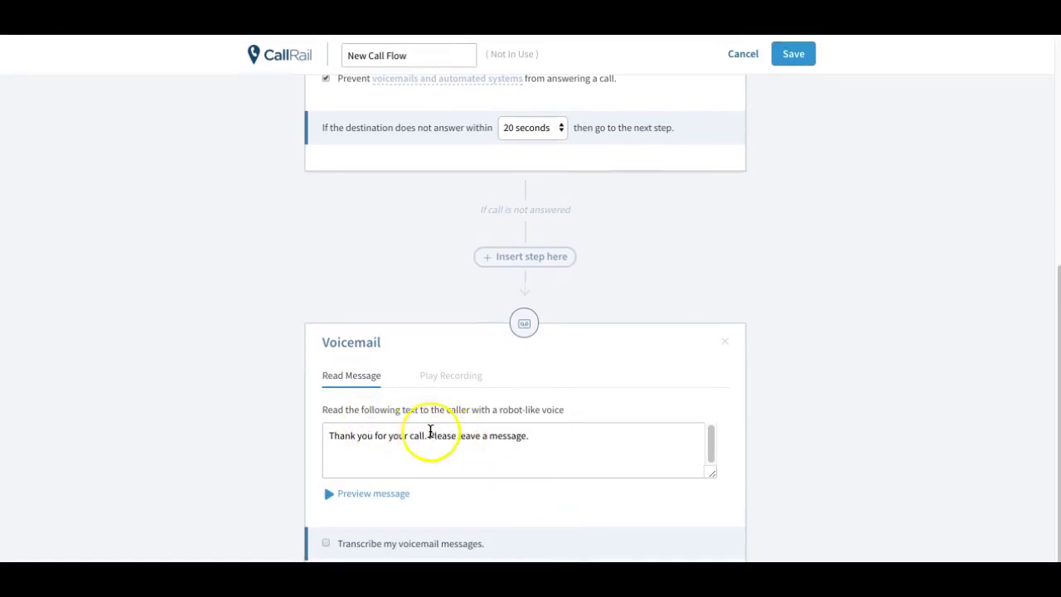
left_click(442, 379)
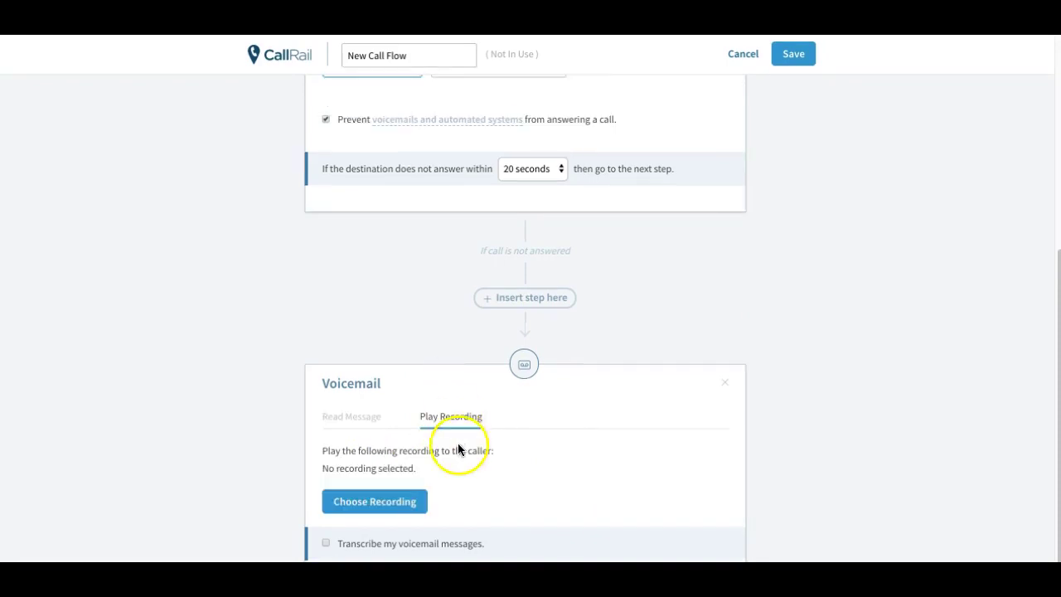
Step: Look through the existing recordings and the option to create one for the voicemail greeting, without choosing any
left_click(390, 507)
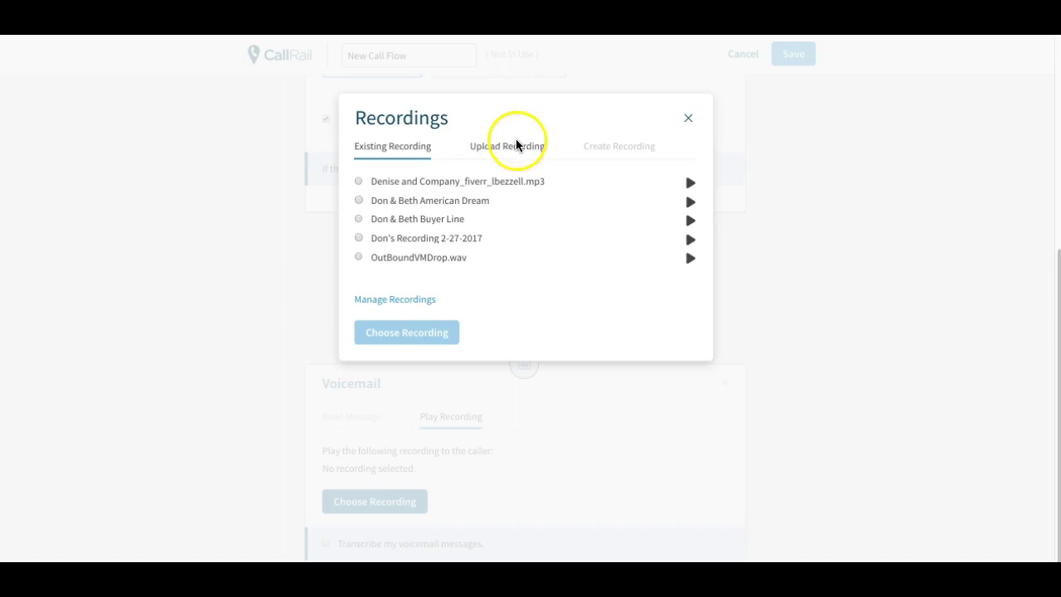
left_click(607, 149)
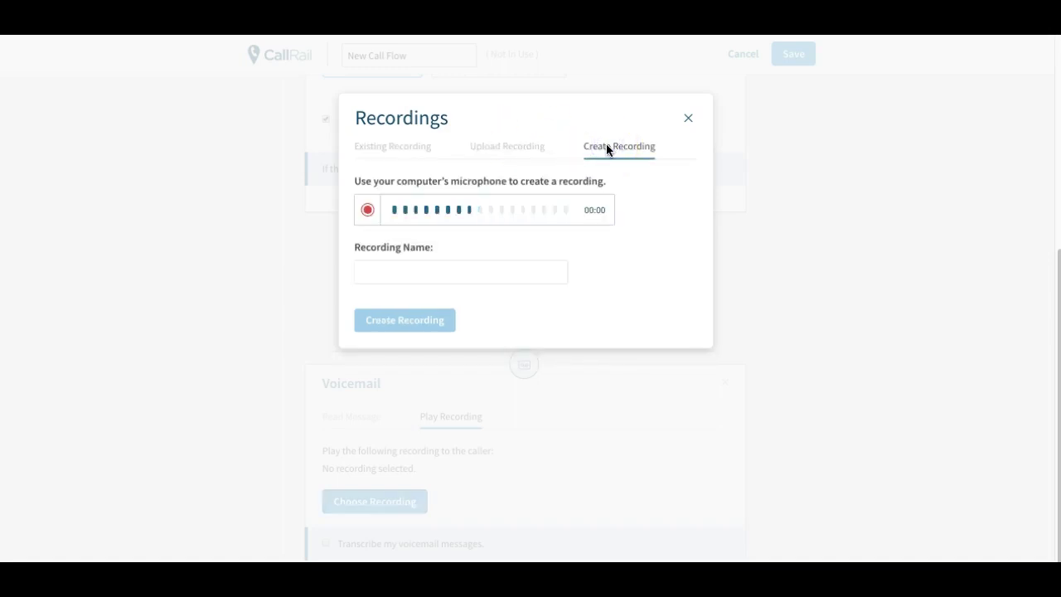
left_click(687, 118)
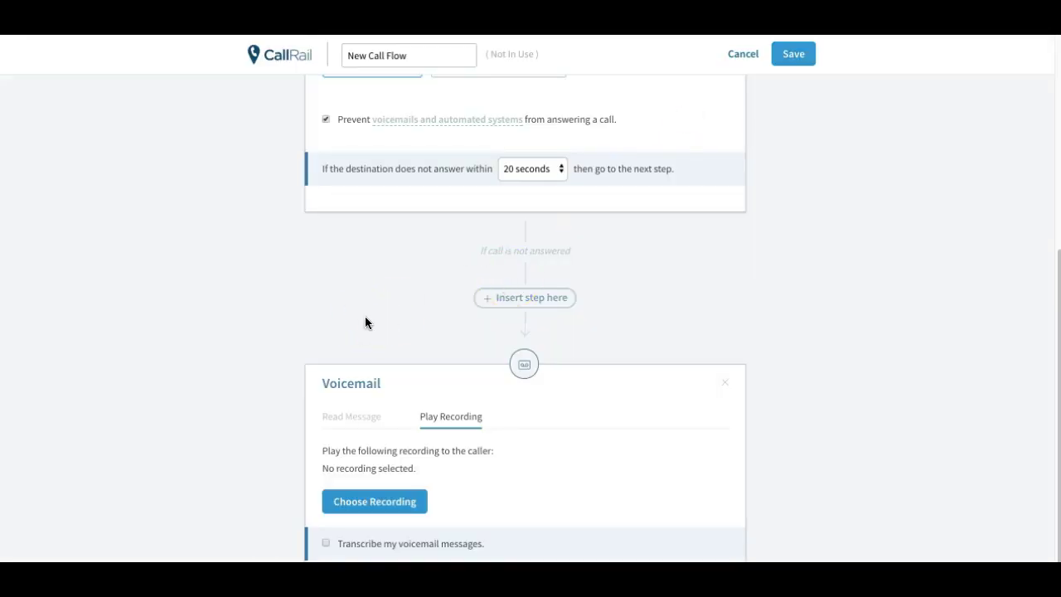
Step: Delete just the Dial step from the call flow
scroll(438, 296, "up", 4)
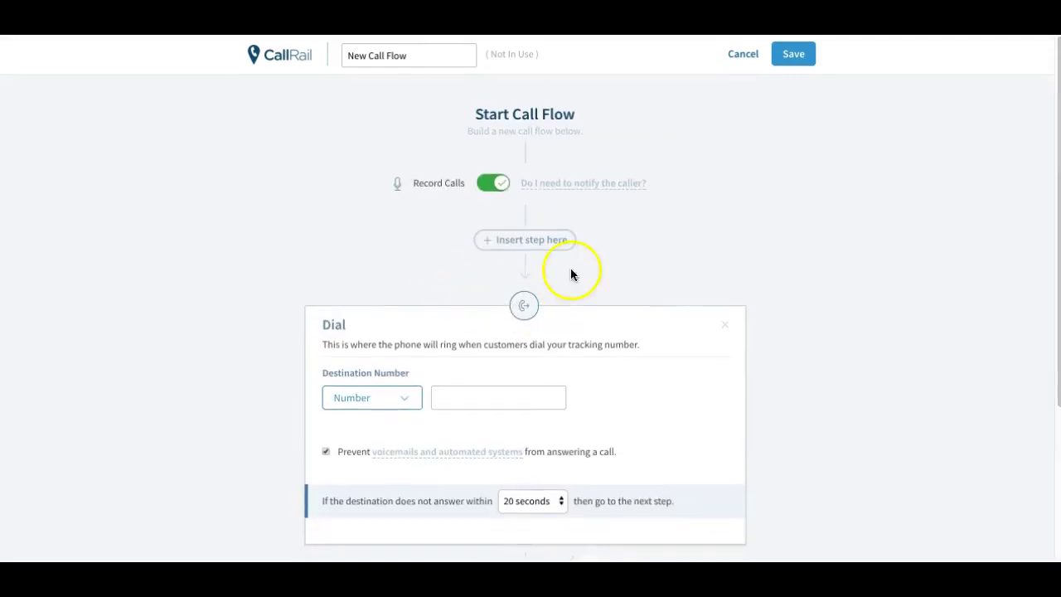
left_click(723, 322)
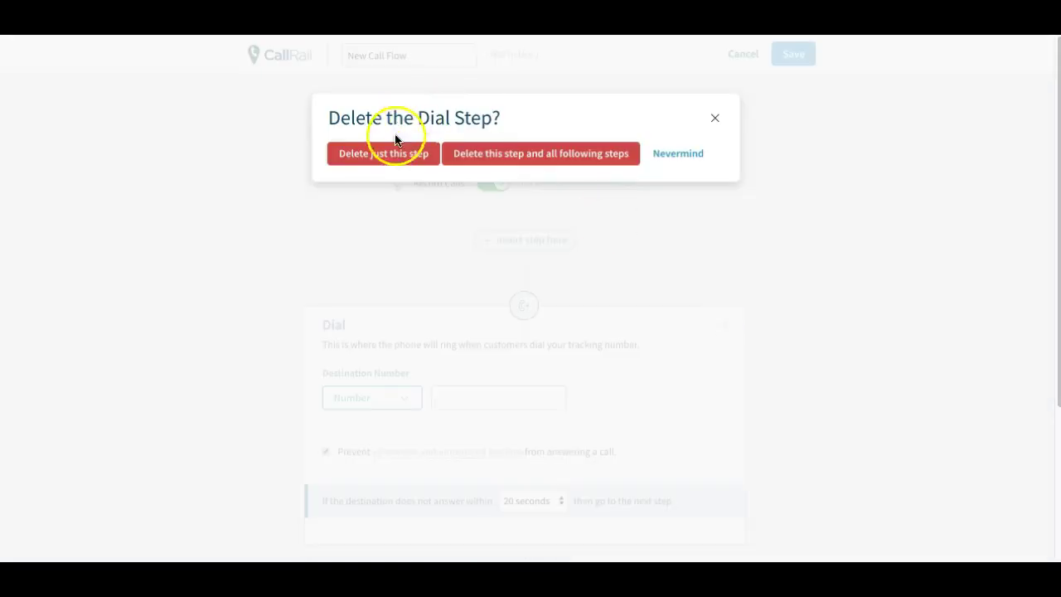
left_click(391, 151)
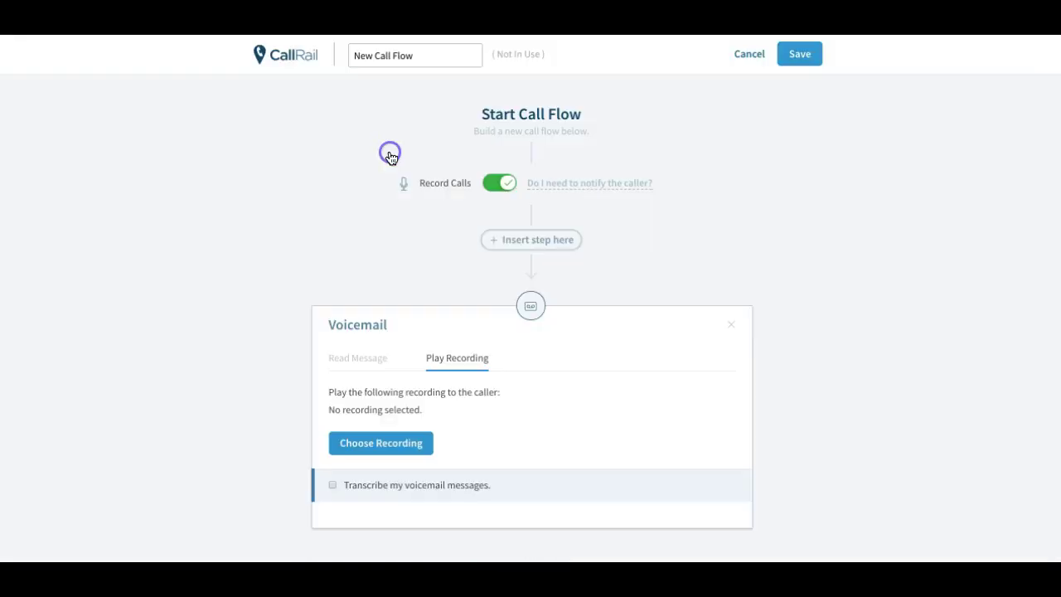
Step: Insert a Round Robin step before the Voicemail step, and a Menu step ahead of the Round Robin
left_click(530, 241)
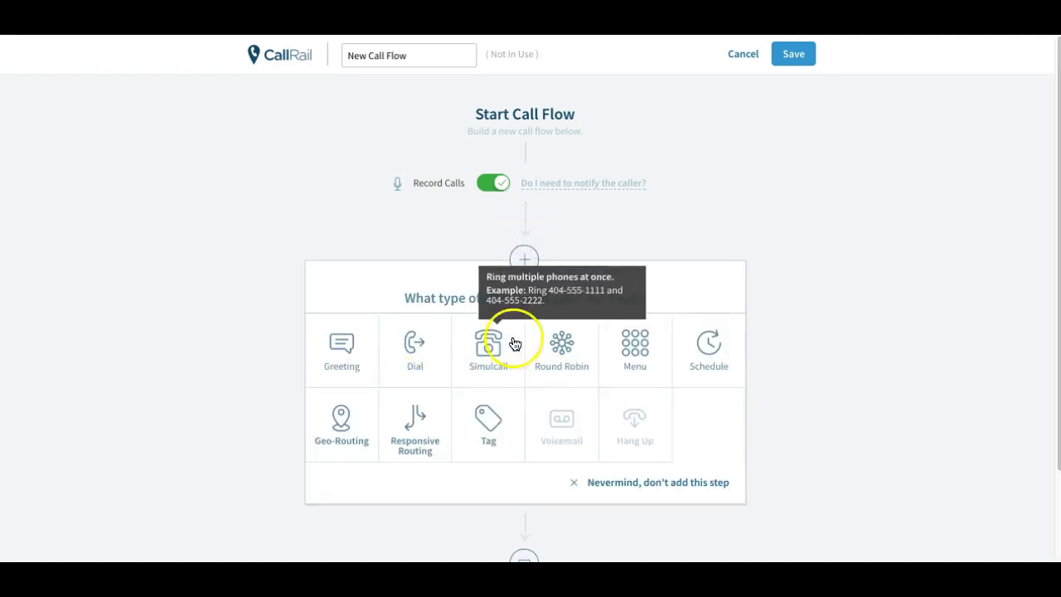
left_click(558, 345)
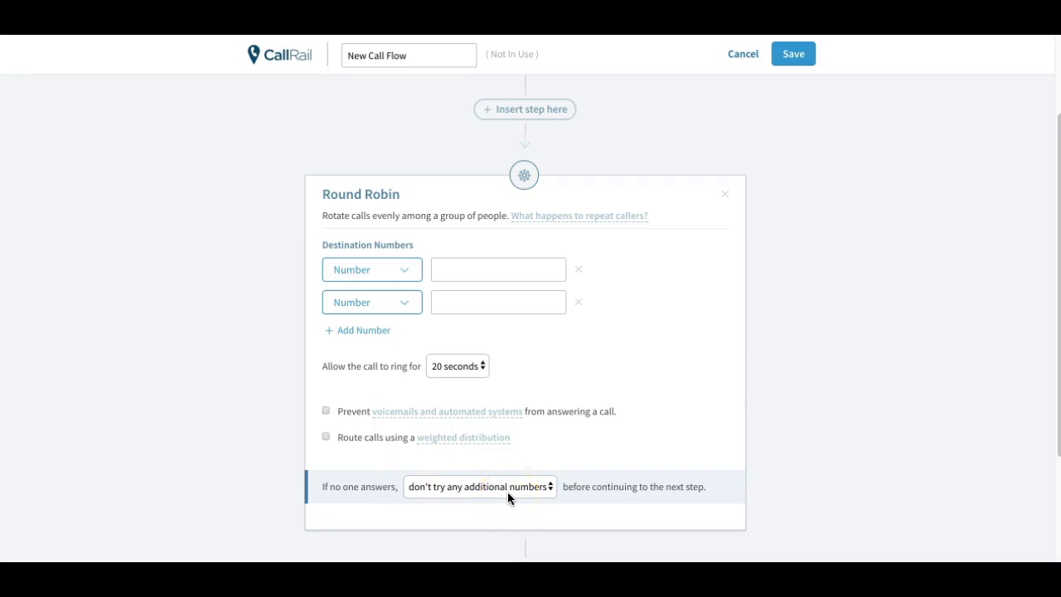
left_click(535, 108)
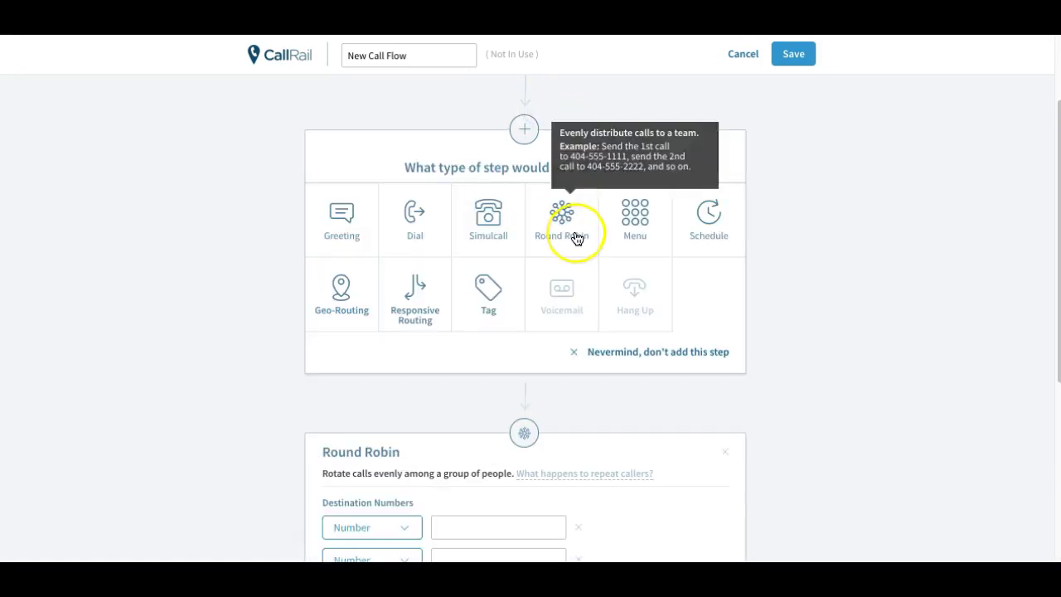
left_click(634, 212)
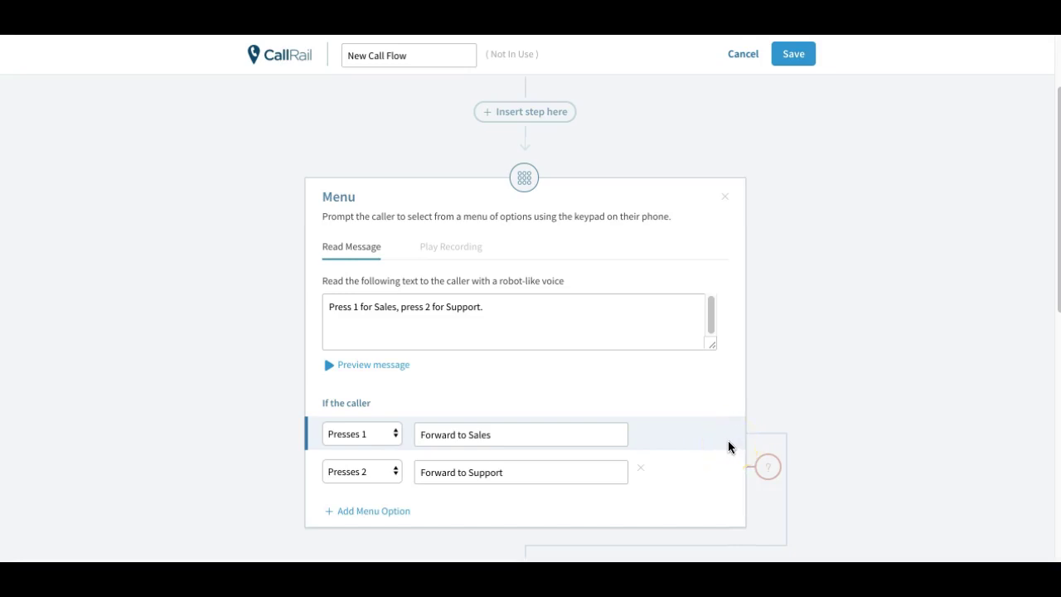
left_click(548, 470)
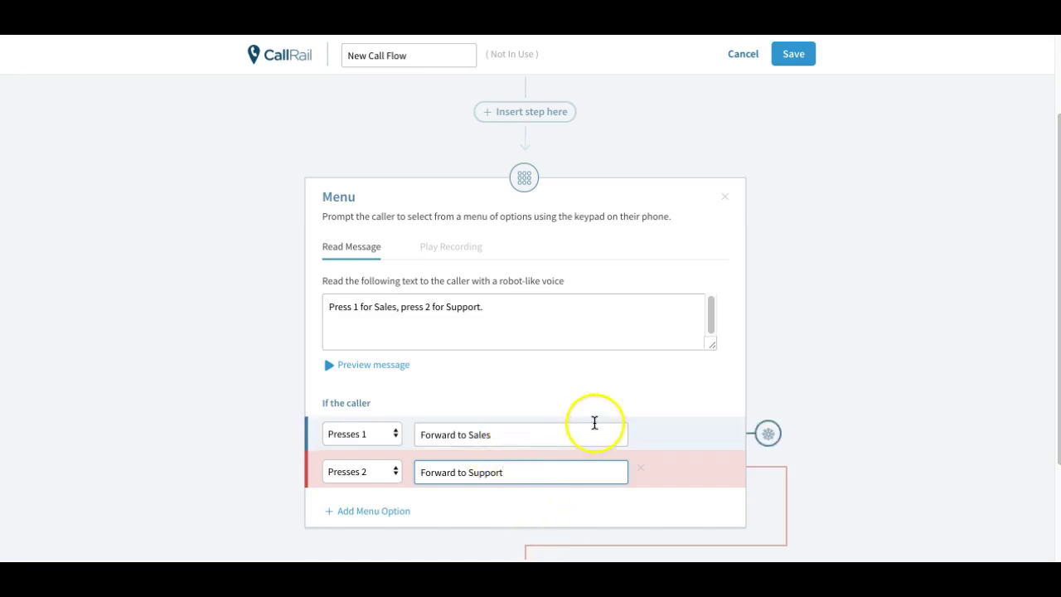
Step: Insert a Schedule step ahead of the Menu step
left_click(528, 110)
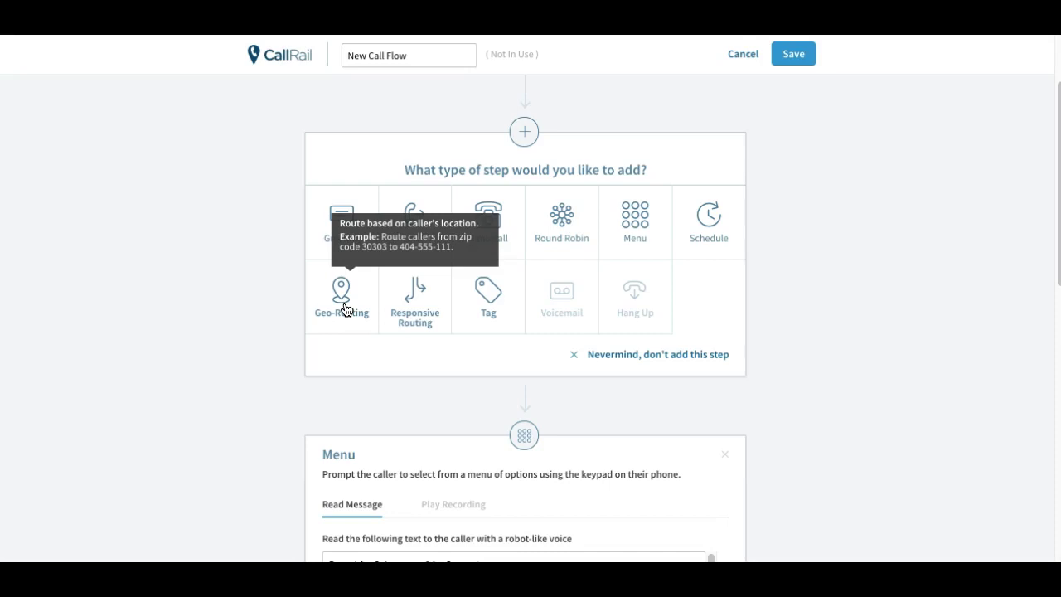
left_click(708, 222)
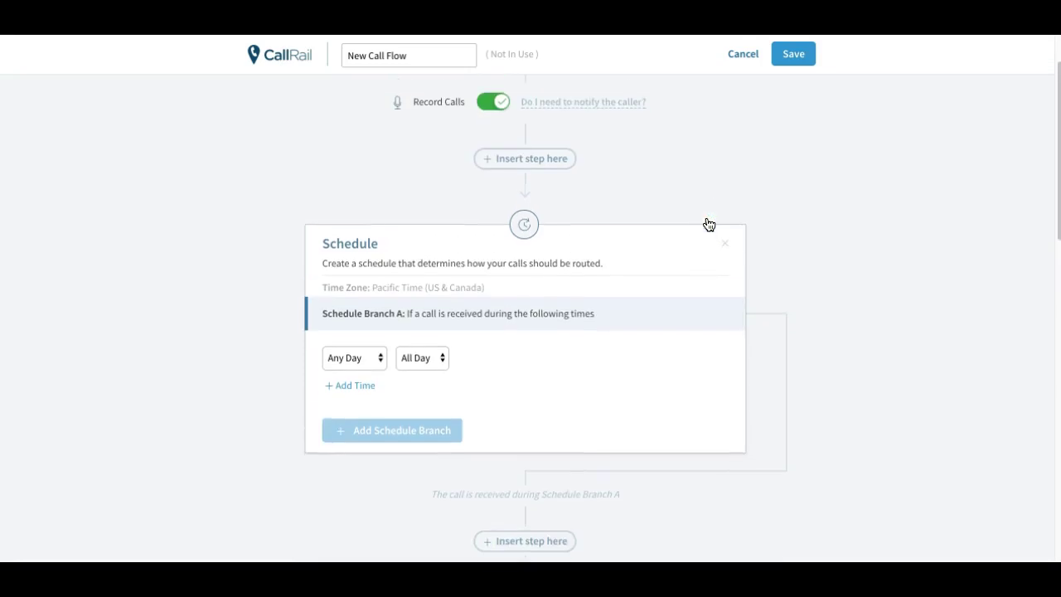
scroll(709, 224, "up", 1)
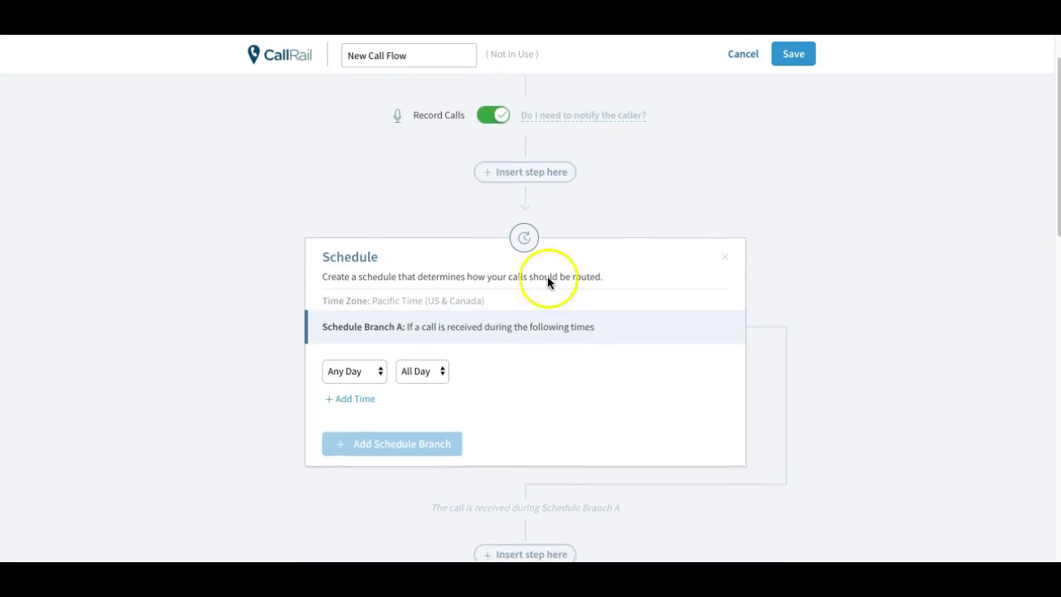
Step: Set the first time of Schedule Branch A to Monday with a Between range, and add a second time row
left_click(358, 366)
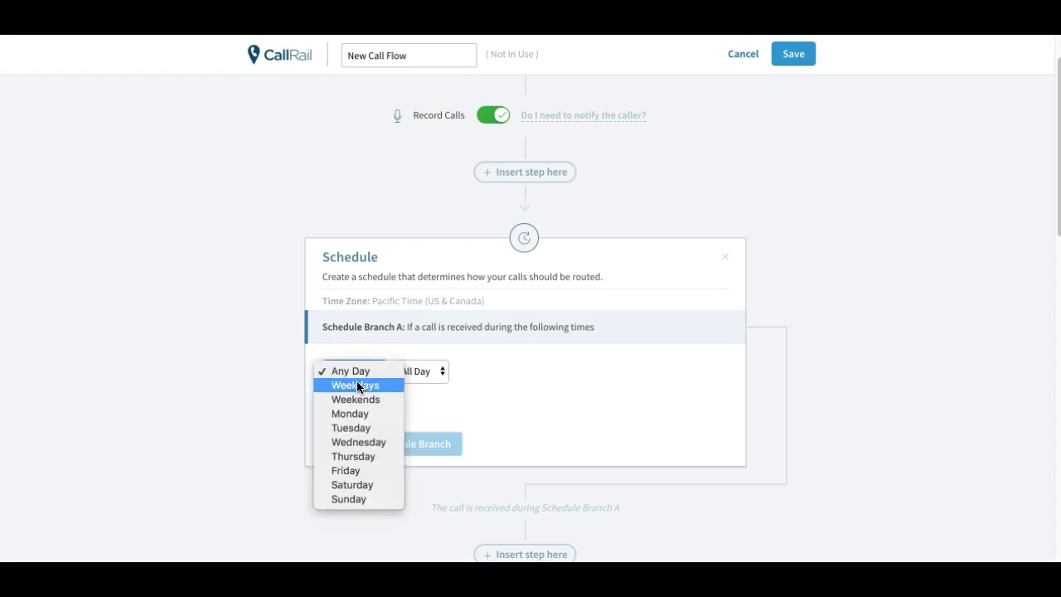
left_click(348, 413)
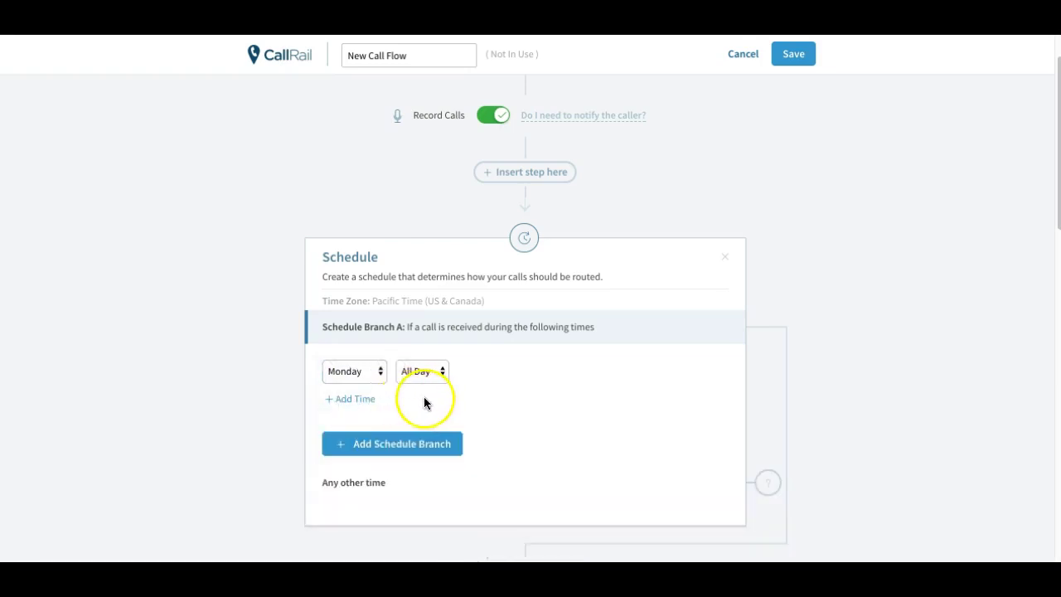
left_click(350, 396)
left_click(421, 372)
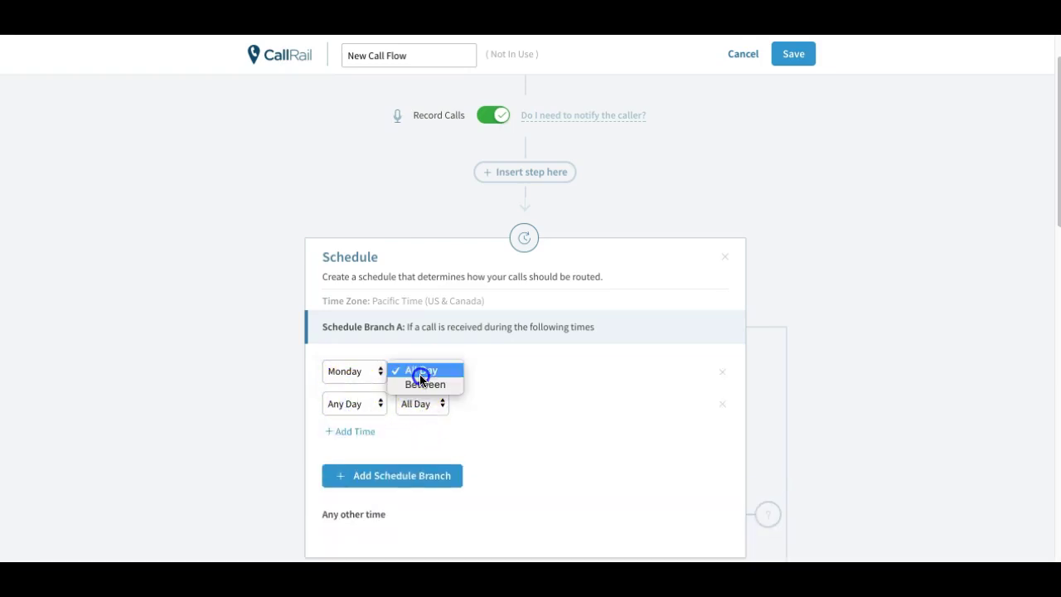
left_click(423, 384)
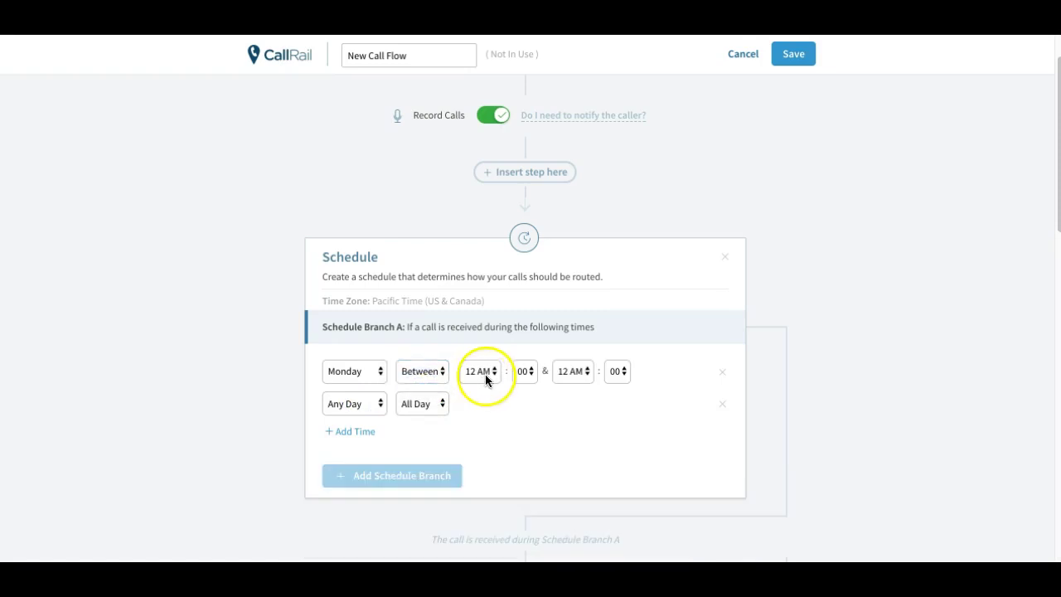